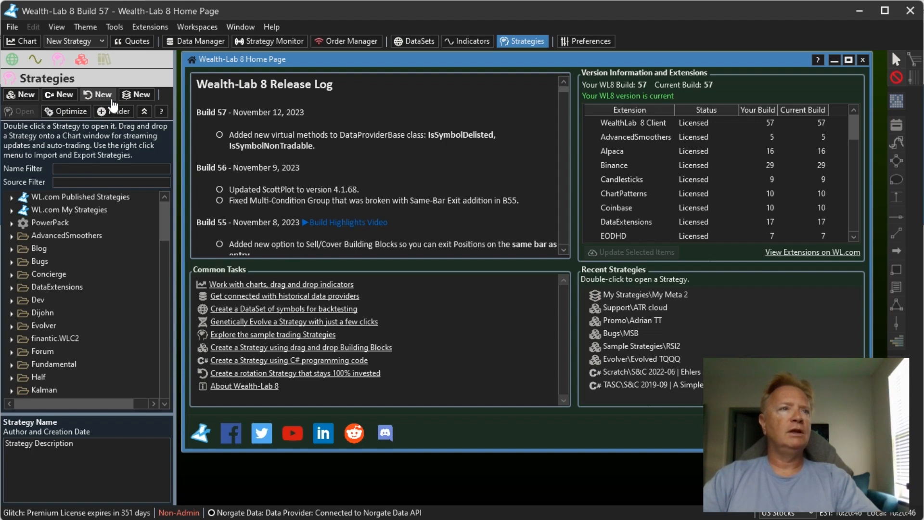
- Create a new rotation strategy and select Nasdaq 100 as its backtest DataSet
{"action": "left_click", "coordinate": [111, 99]}
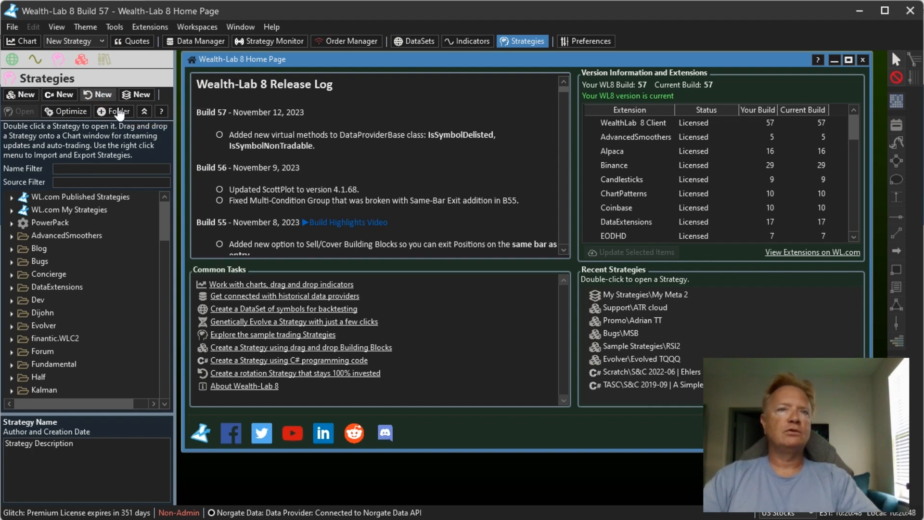
{"action": "left_click_drag", "start_coordinate": [434, 124], "coordinate": [406, 89]}
{"action": "left_click", "coordinate": [223, 92]}
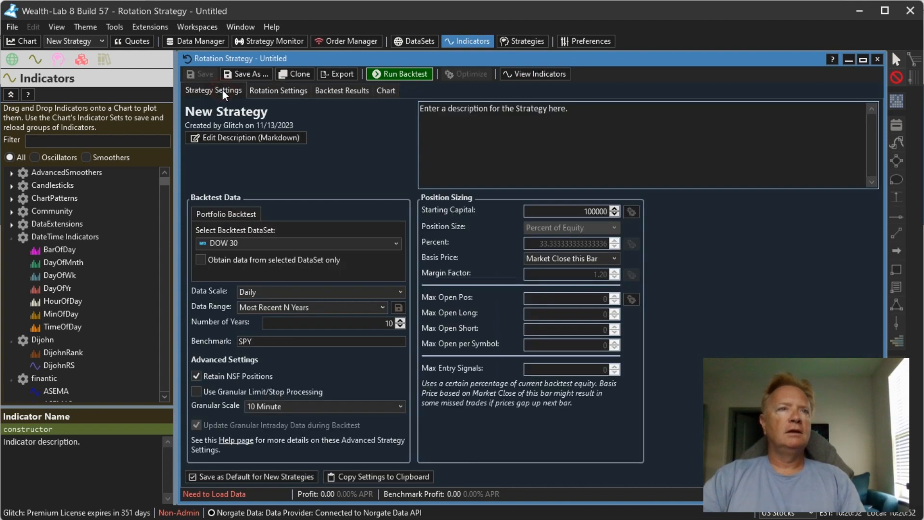
{"action": "left_click", "coordinate": [287, 241]}
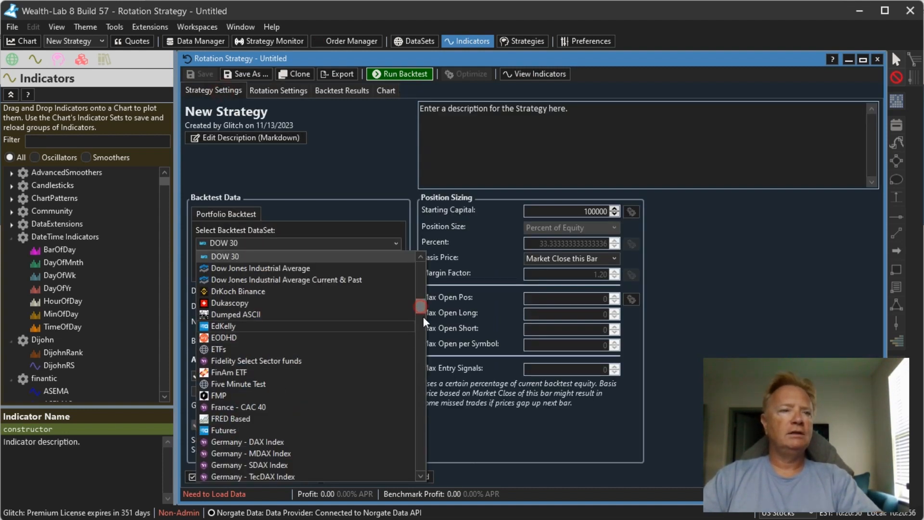
{"action": "left_click_drag", "start_coordinate": [423, 316], "coordinate": [418, 342]}
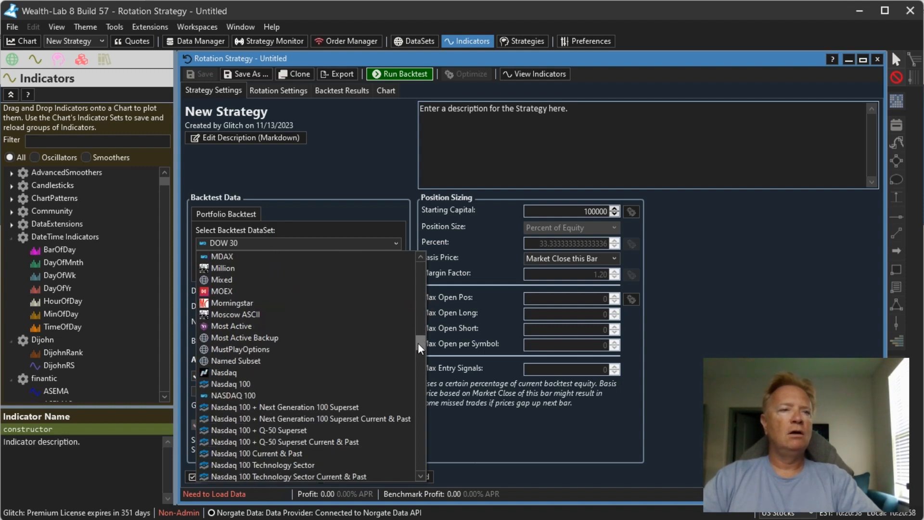
{"action": "left_click", "coordinate": [284, 383]}
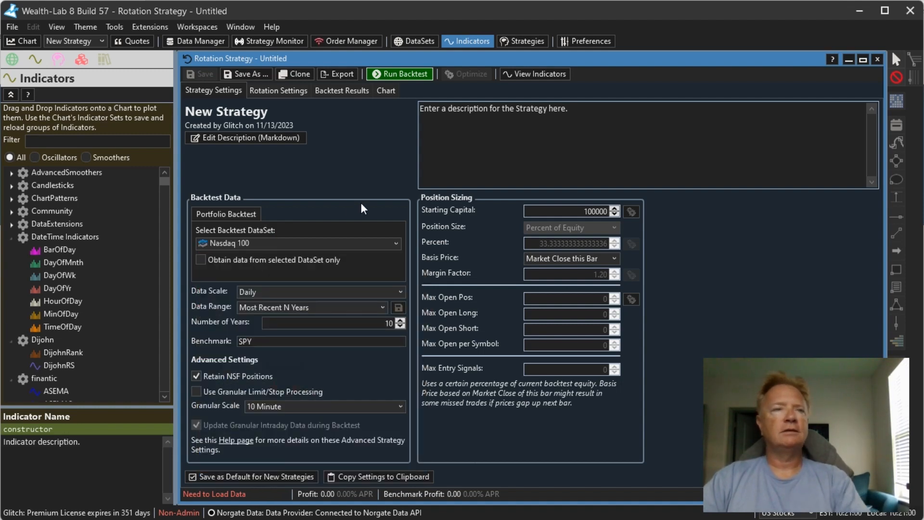
- Set the backtest data range to the most recent 20 years
{"action": "double_click", "coordinate": [365, 327]}
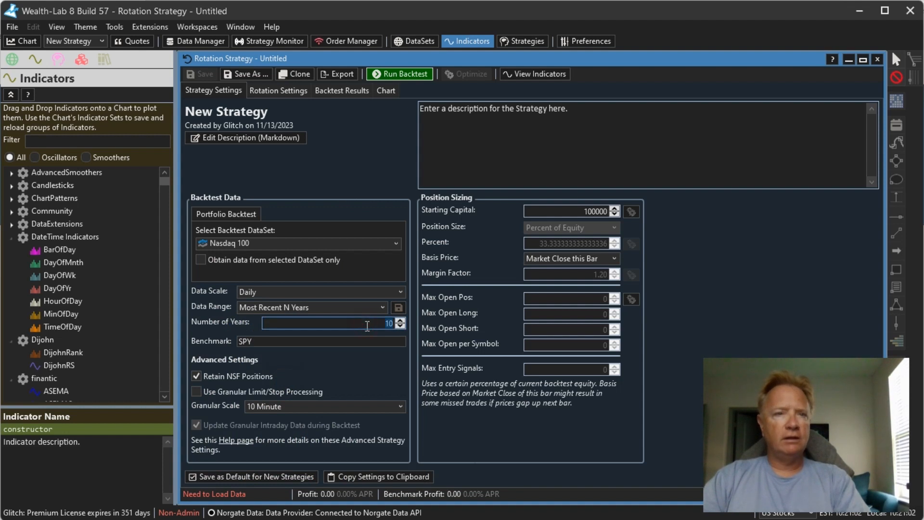
{"action": "type", "text": "20"}
{"action": "key", "text": "Tab"}
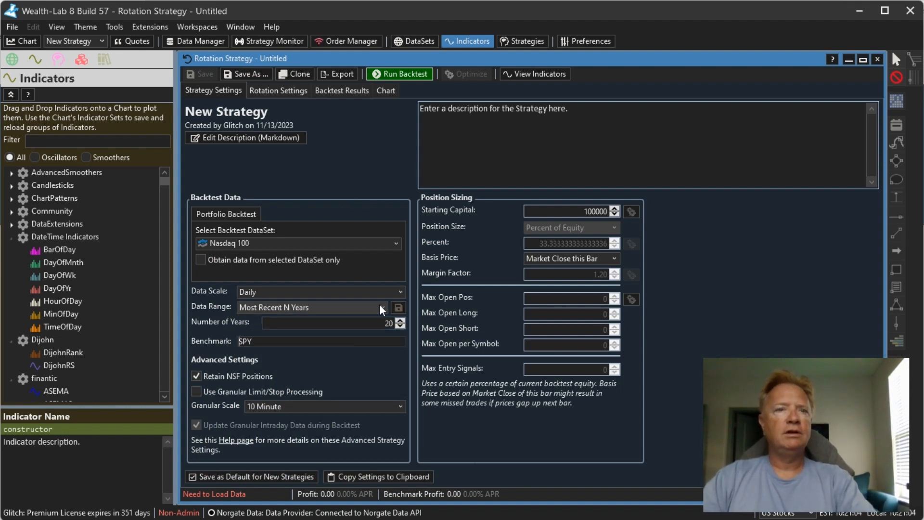
- Set the period of the strategy's RSI weight factor to 4
{"action": "left_click", "coordinate": [261, 90]}
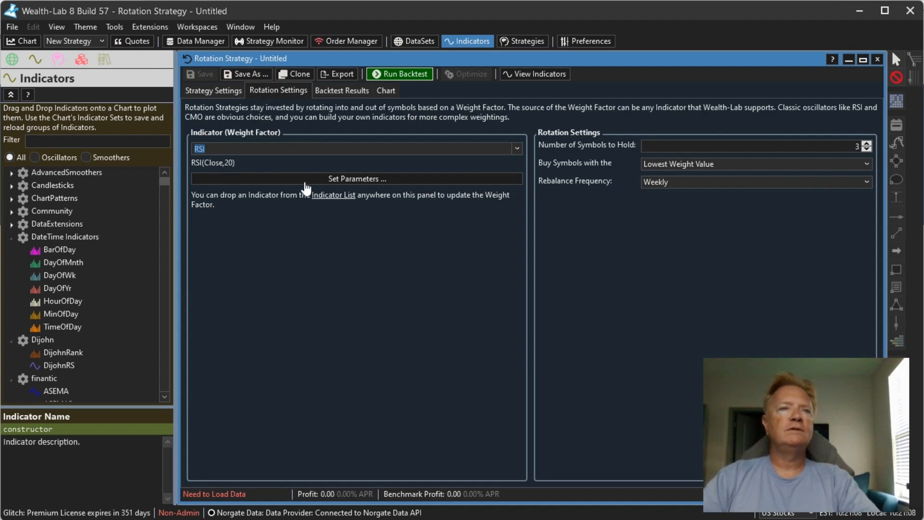
{"action": "left_click", "coordinate": [340, 179]}
{"action": "double_click", "coordinate": [488, 267]}
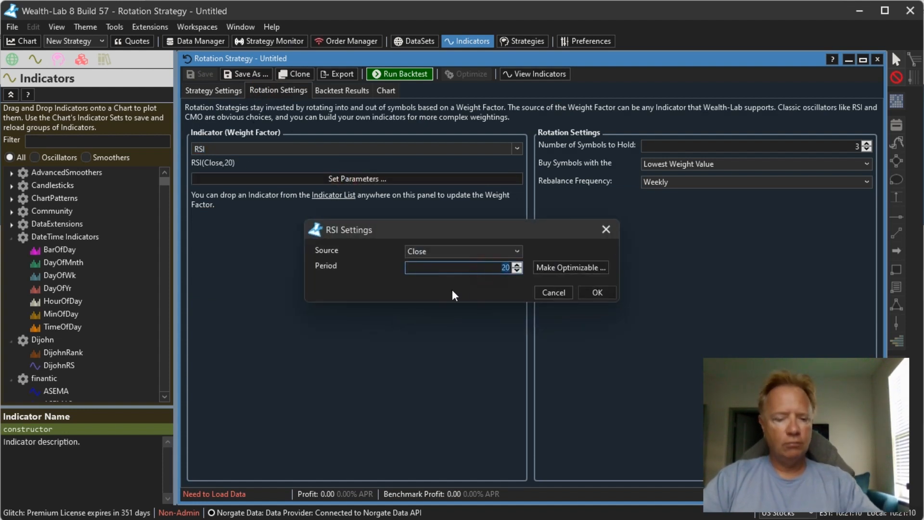
{"action": "type", "text": "4"}
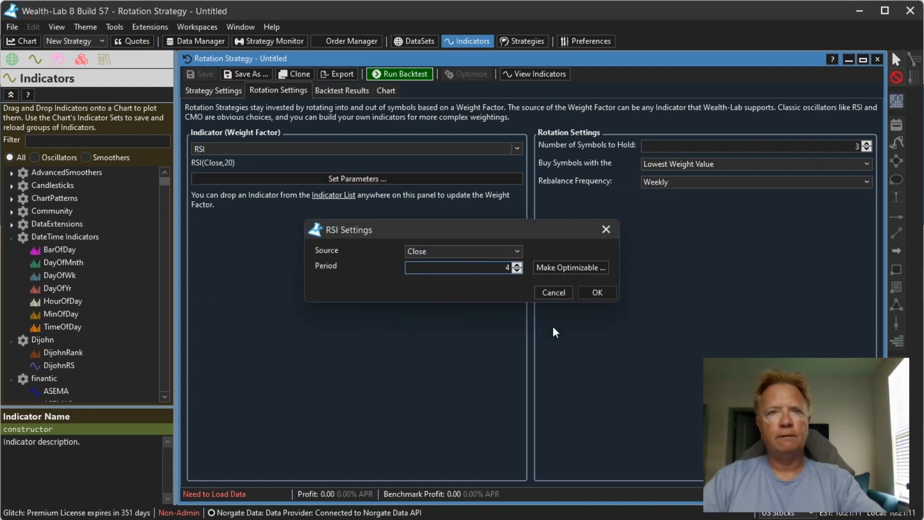
{"action": "left_click", "coordinate": [597, 291]}
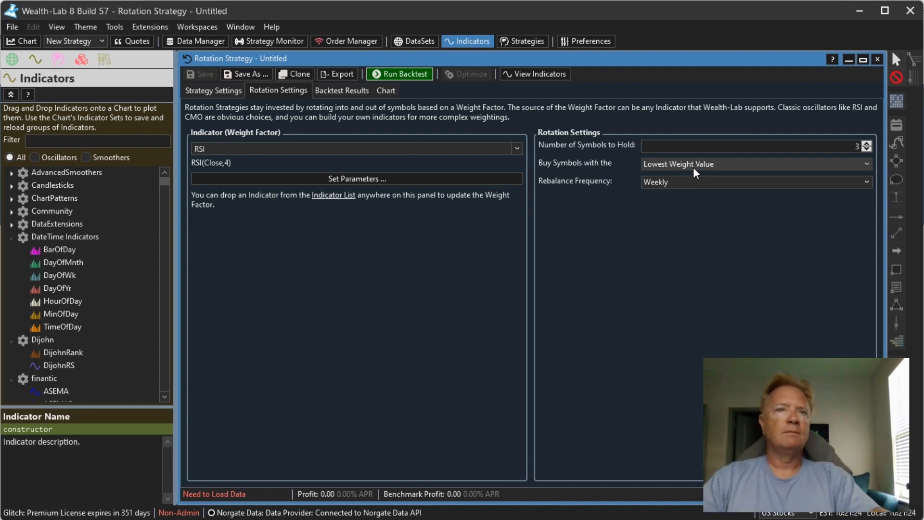
- Run the backtest on the Nasdaq 100 rotation strategy and display its equity curve
{"action": "left_click", "coordinate": [409, 74]}
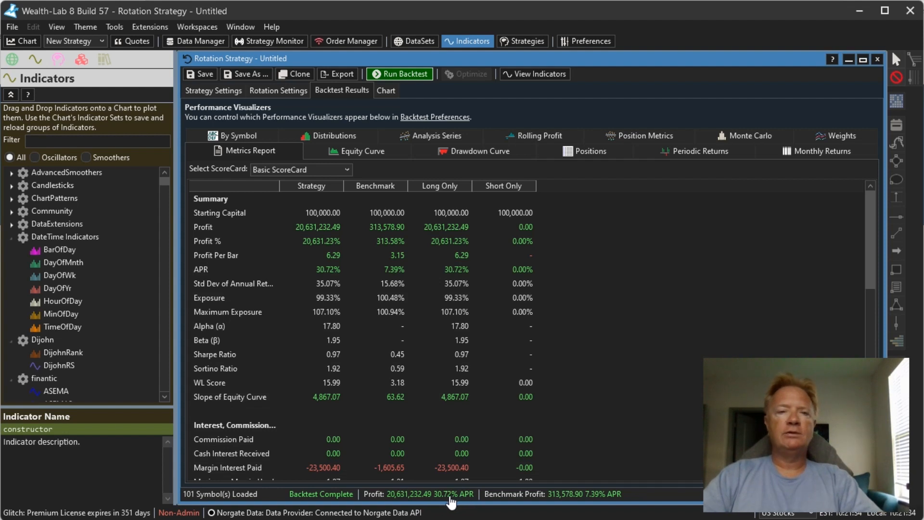
{"action": "left_click", "coordinate": [346, 153]}
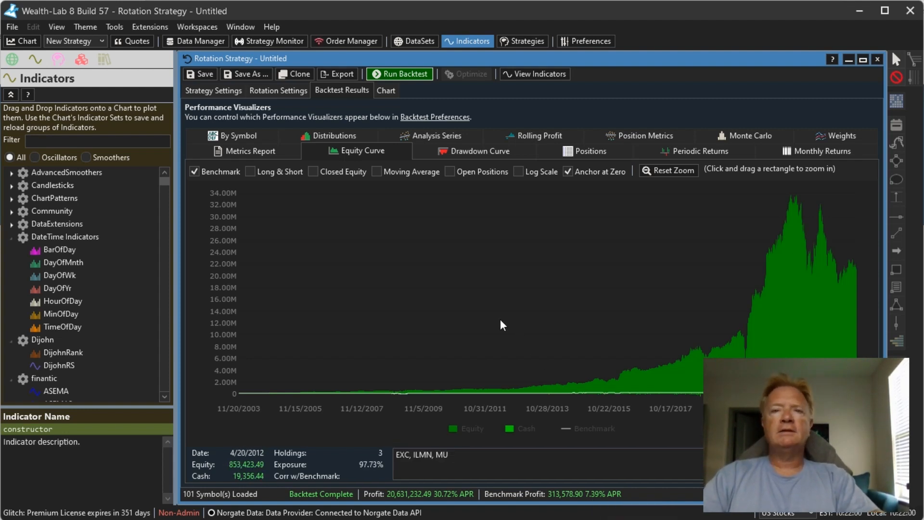
- Create a second rotation strategy and set its RSI weight factor period to 4
{"action": "left_click", "coordinate": [59, 60]}
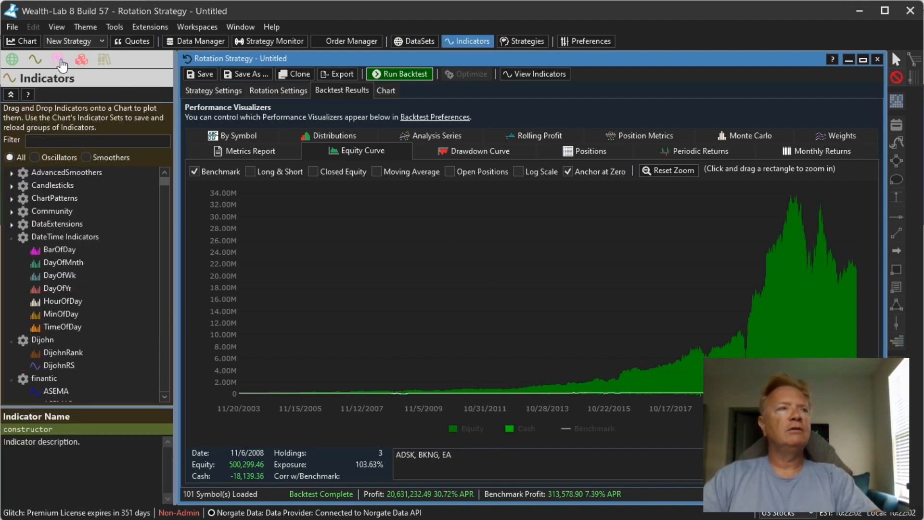
{"action": "left_click", "coordinate": [36, 60]}
{"action": "left_click", "coordinate": [59, 63]}
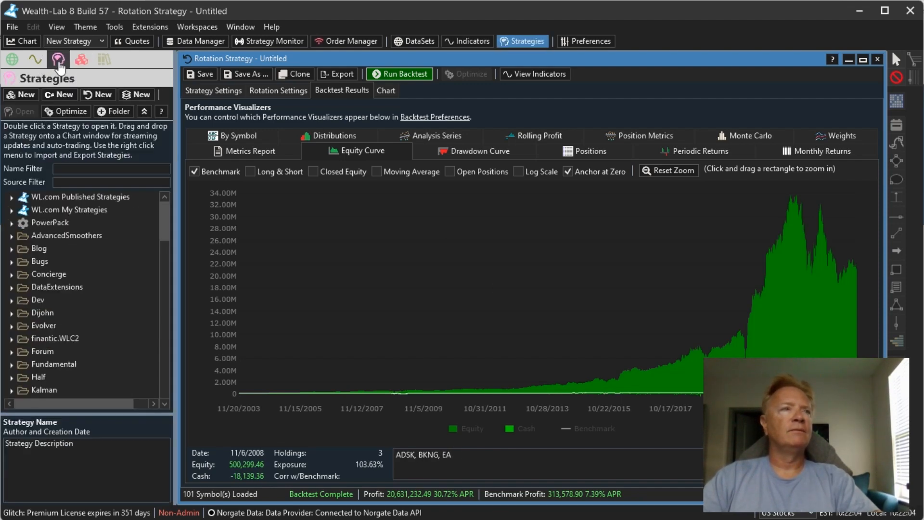
{"action": "left_click", "coordinate": [96, 97]}
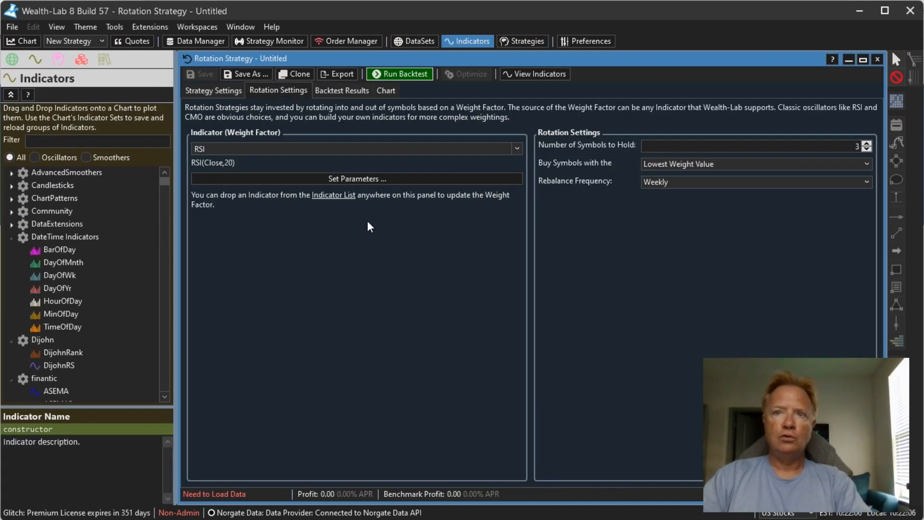
{"action": "left_click", "coordinate": [330, 179]}
{"action": "double_click", "coordinate": [495, 269]}
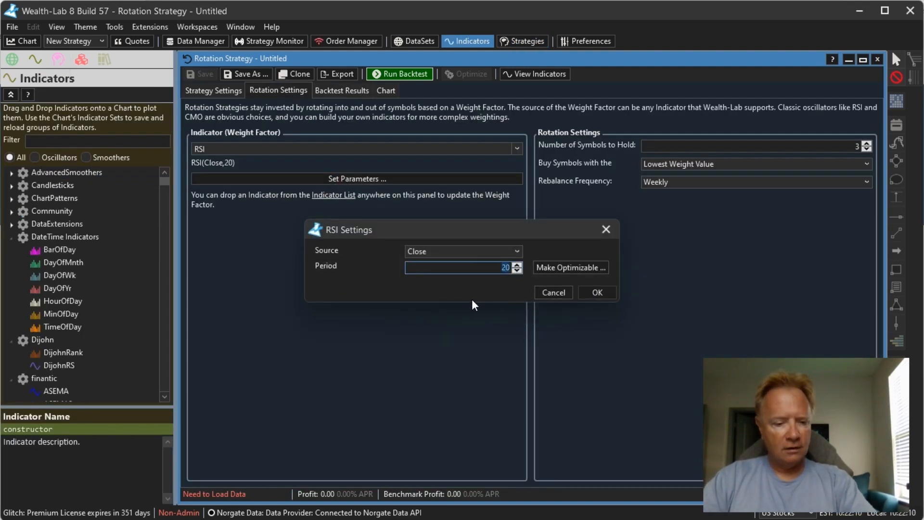
{"action": "type", "text": "4"}
{"action": "left_click", "coordinate": [601, 292]}
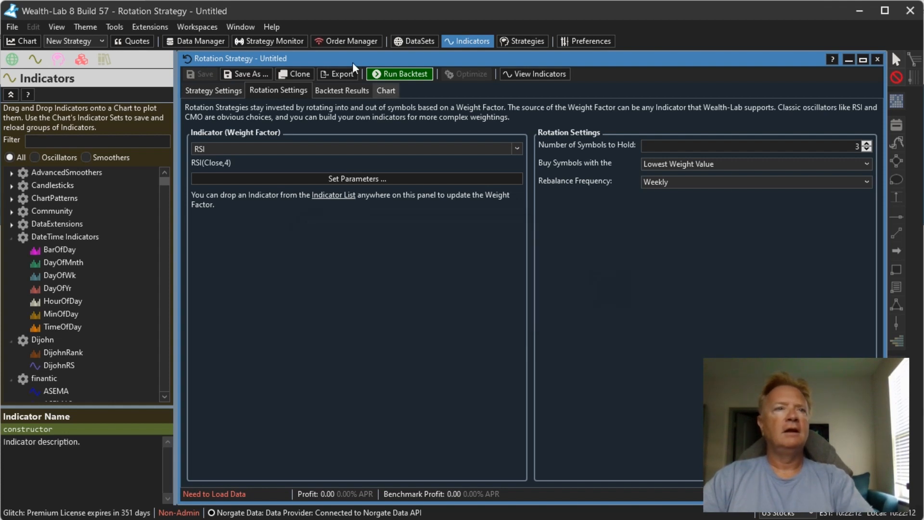
- Set the second strategy's backtest to 20 years and its DataSet to Nasdaq 100 Current & Past
{"action": "left_click", "coordinate": [221, 90]}
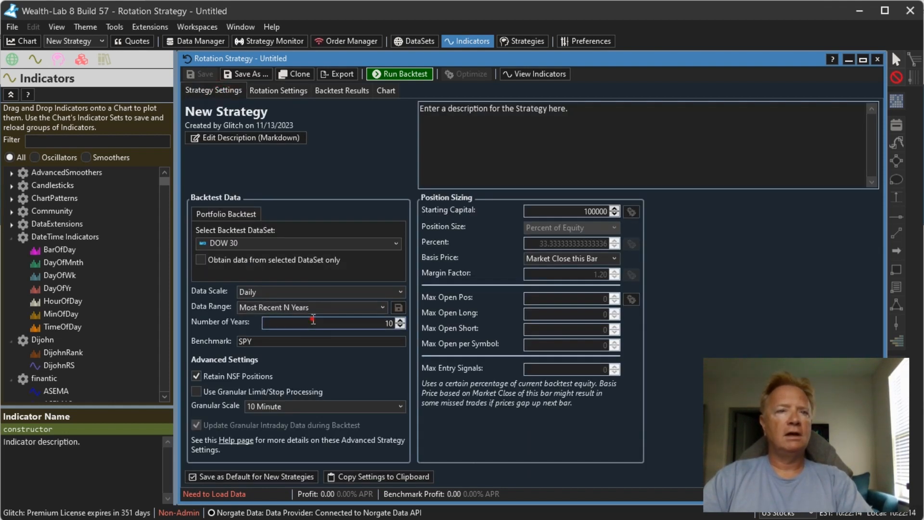
{"action": "type", "text": "20"}
{"action": "key", "text": "Tab"}
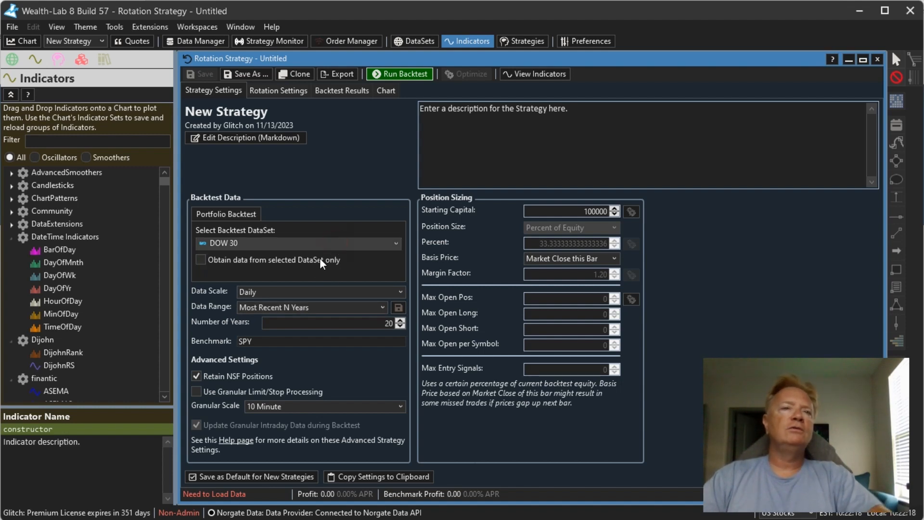
{"action": "left_click", "coordinate": [368, 242]}
{"action": "left_click_drag", "start_coordinate": [422, 310], "coordinate": [419, 351]}
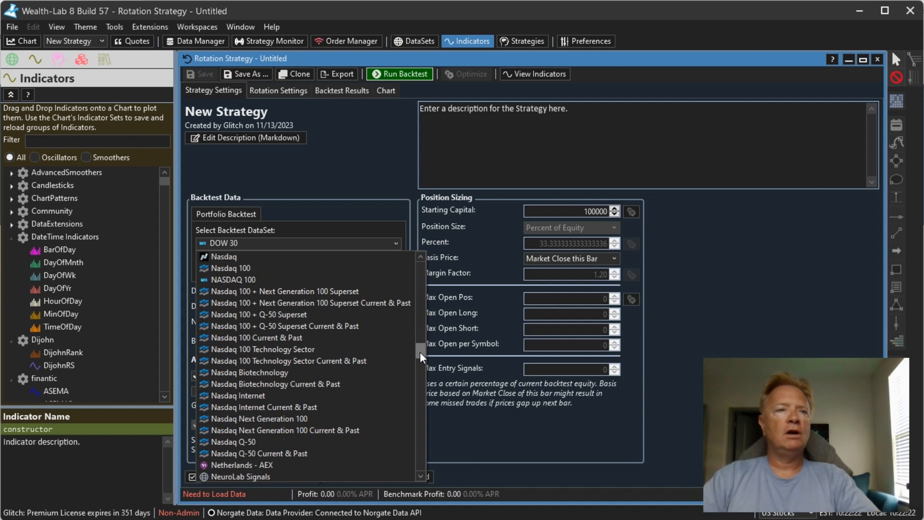
{"action": "left_click", "coordinate": [294, 340]}
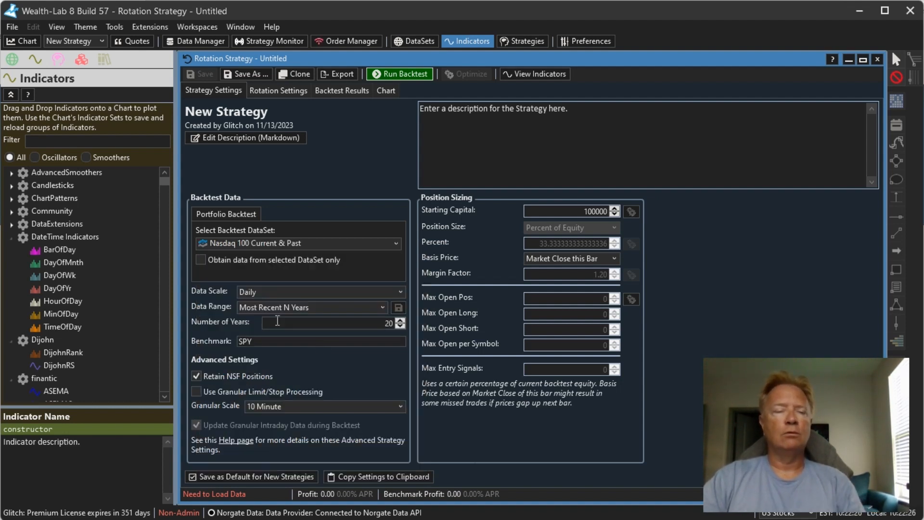
- Backtest the second rotation strategy and display its equity curve in a restored window alongside the first strategy's window
{"action": "left_click", "coordinate": [397, 75]}
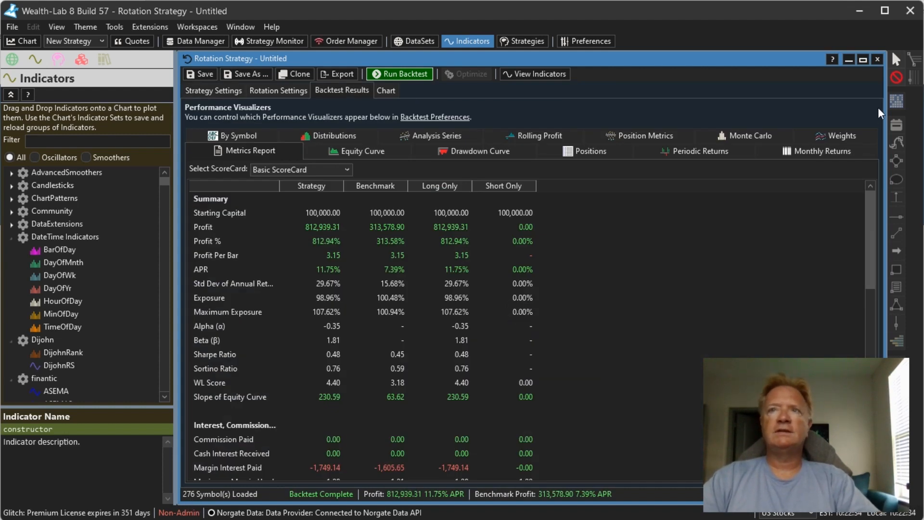
{"action": "left_click", "coordinate": [865, 59]}
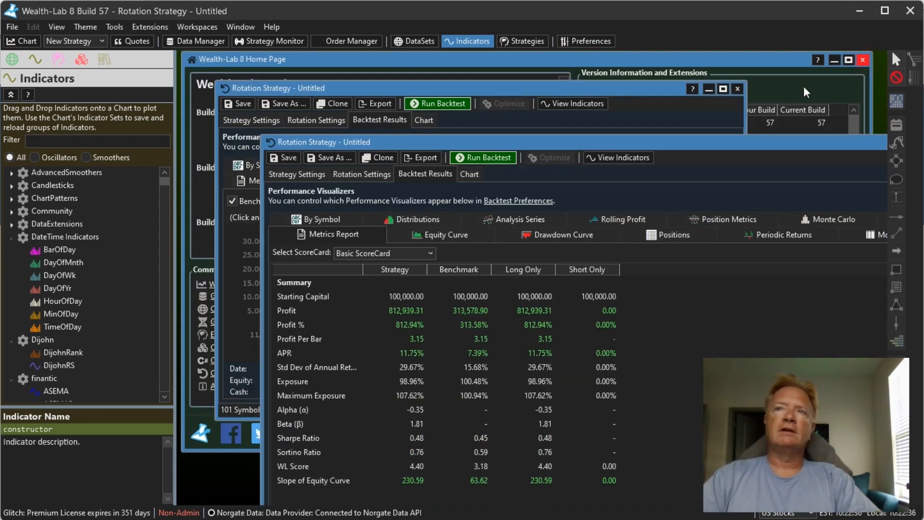
{"action": "left_click_drag", "start_coordinate": [700, 145], "coordinate": [674, 88]}
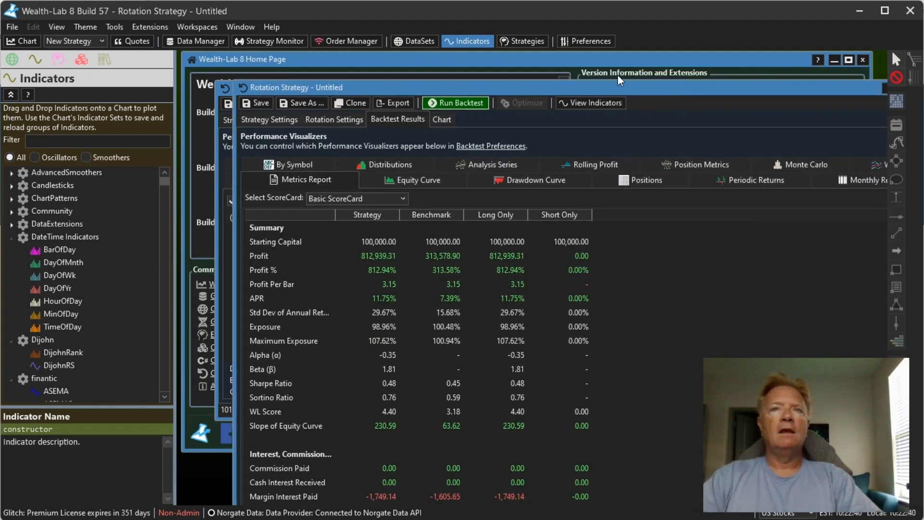
{"action": "left_click_drag", "start_coordinate": [616, 74], "coordinate": [636, 108]}
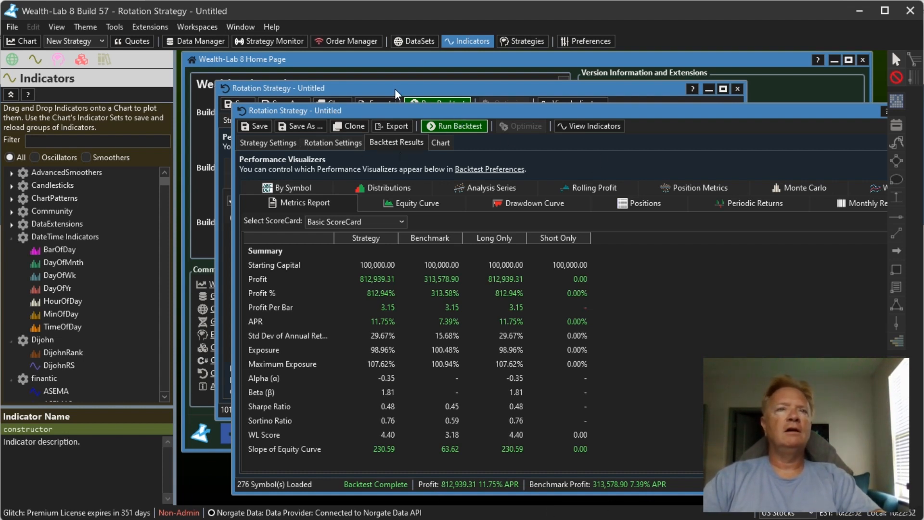
{"action": "left_click", "coordinate": [403, 204]}
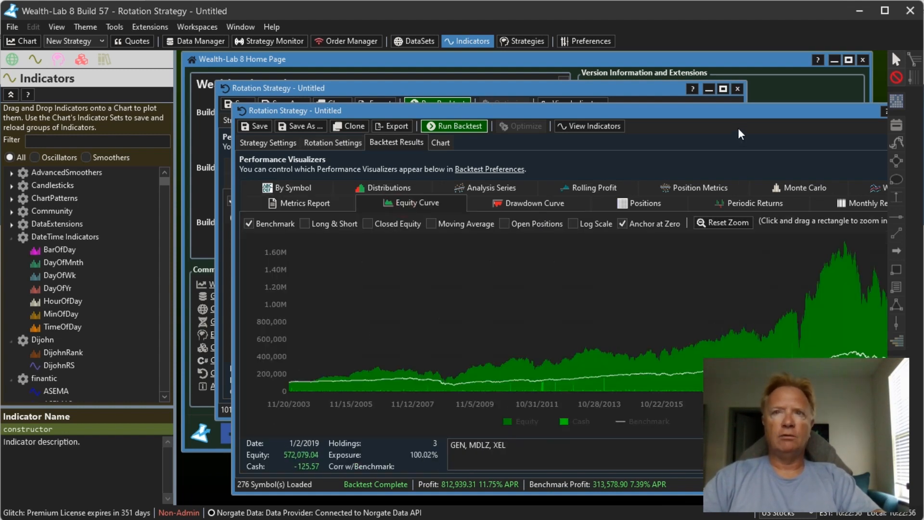
- Bring the Nasdaq 100 strategy to the front and review its DataSet setting and equity curve
{"action": "left_click_drag", "start_coordinate": [740, 110], "coordinate": [740, 183]}
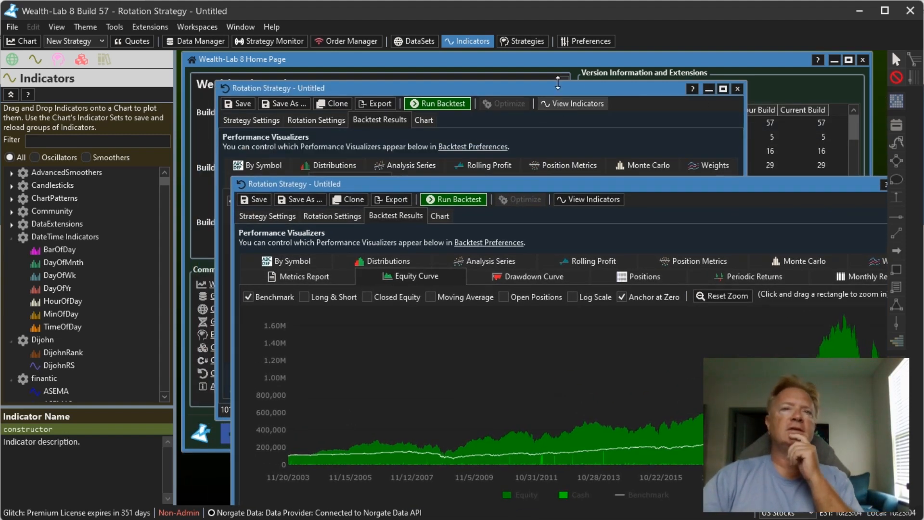
{"action": "left_click", "coordinate": [517, 91]}
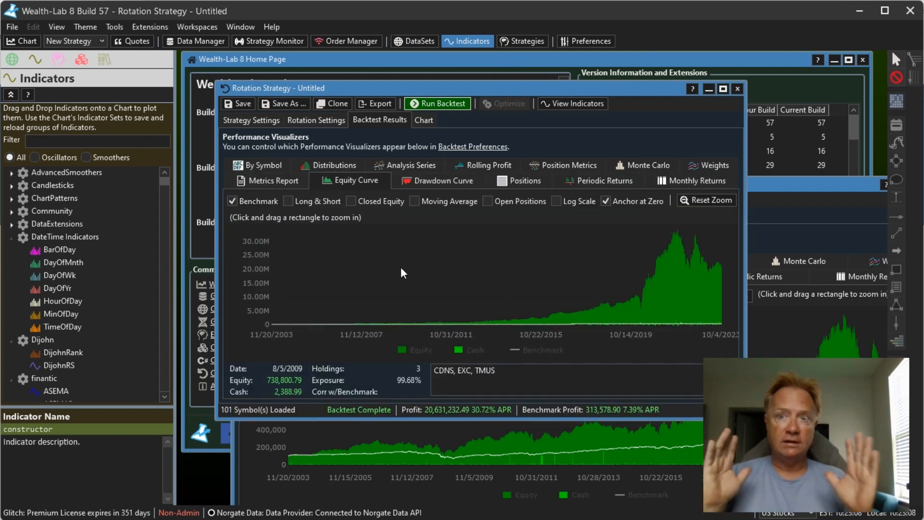
{"action": "left_click", "coordinate": [260, 124]}
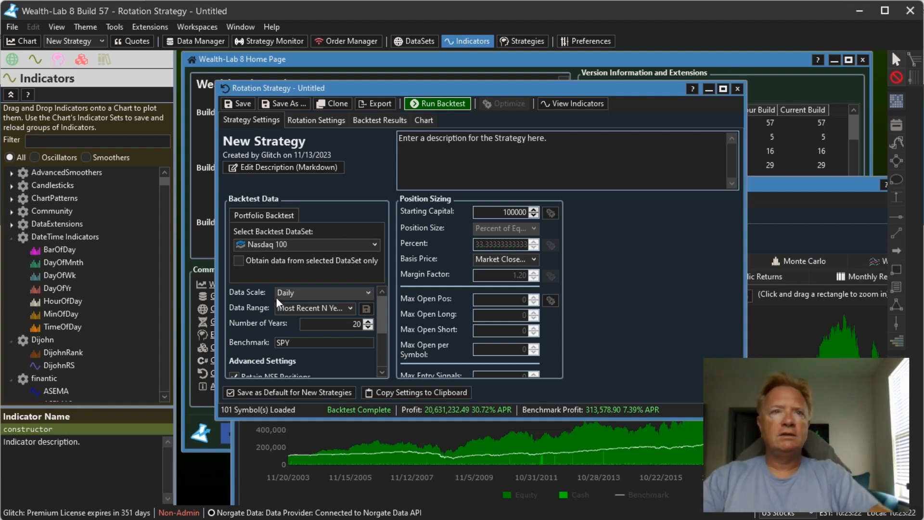
{"action": "left_click", "coordinate": [374, 127]}
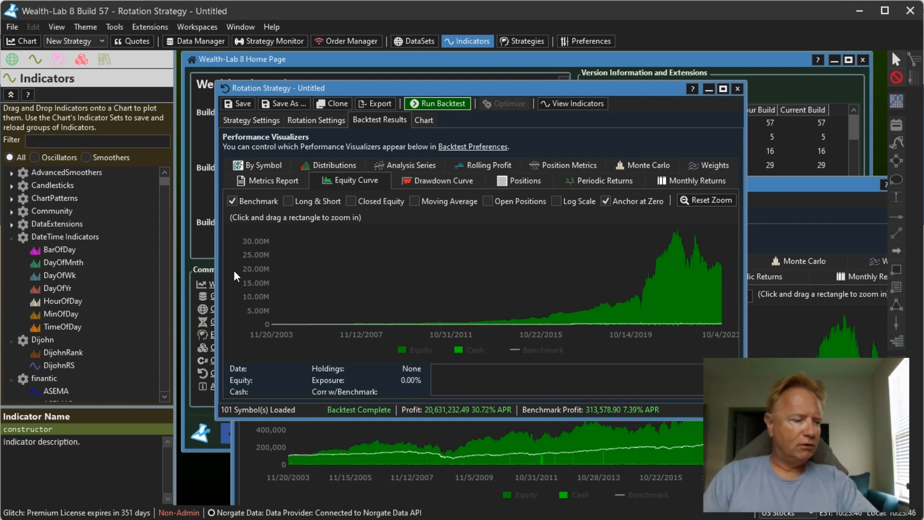
- Return to the Nasdaq 100 Current & Past strategy, check its DataSet setting, and bring its full equity curve into view
{"action": "left_click", "coordinate": [795, 183]}
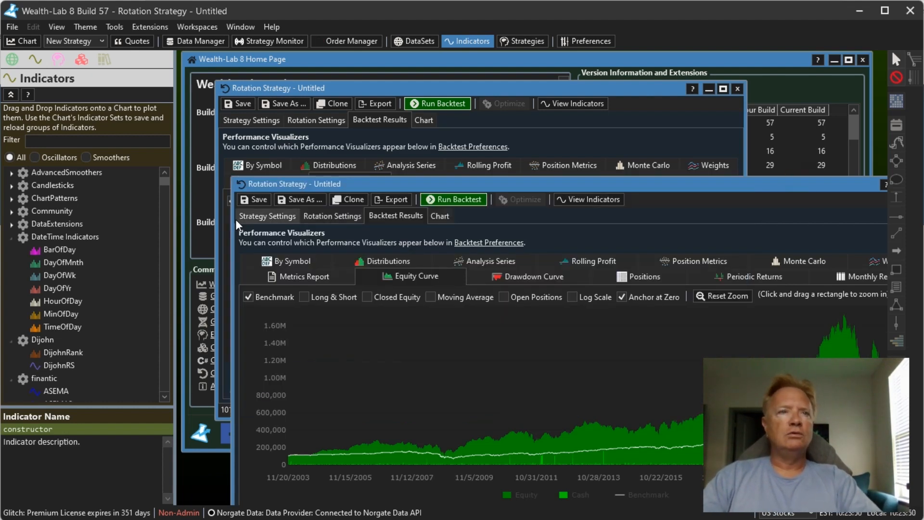
{"action": "left_click", "coordinate": [269, 216]}
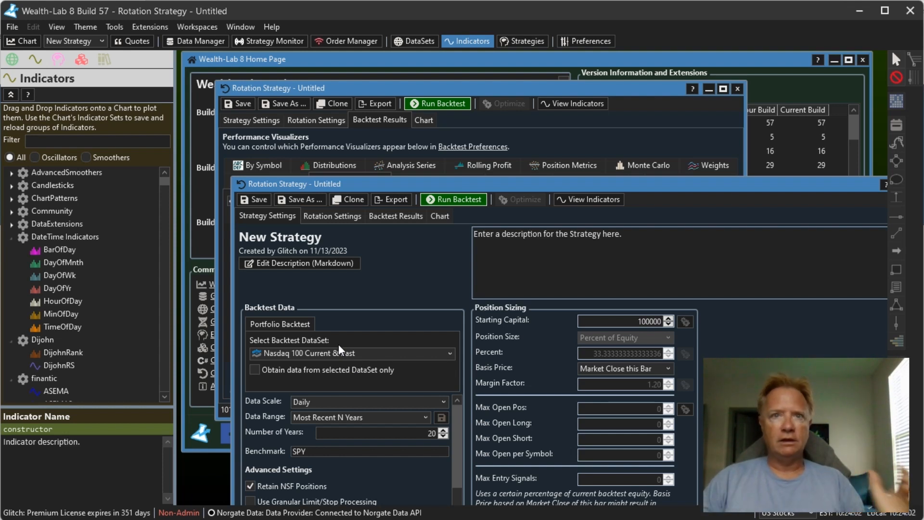
{"action": "left_click", "coordinate": [405, 220]}
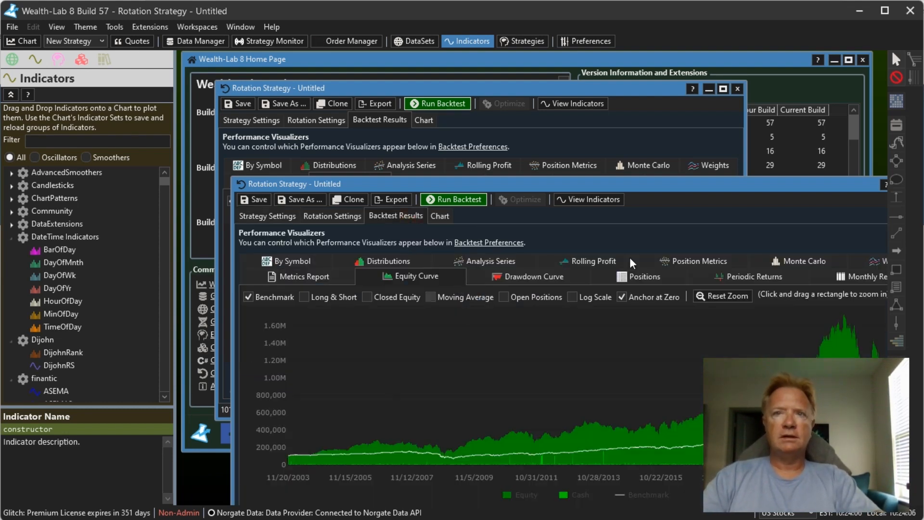
{"action": "left_click_drag", "start_coordinate": [642, 186], "coordinate": [610, 108]}
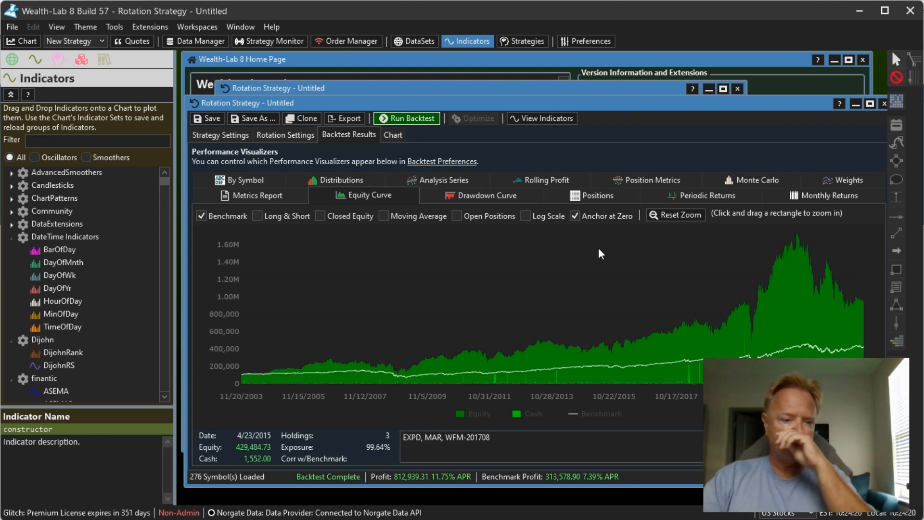
- Show the available DataSets, review the WealthData index DataSets, and collapse the WealthData group
{"action": "left_click", "coordinate": [10, 60]}
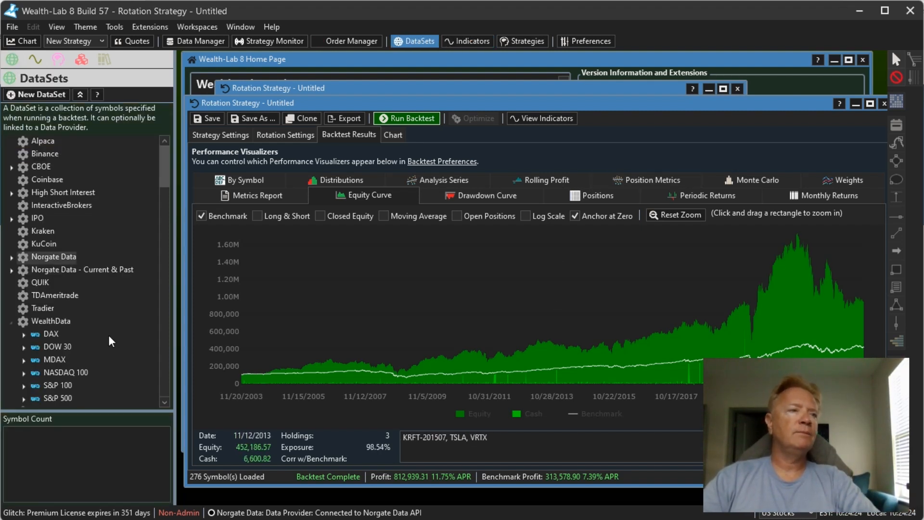
{"action": "left_click_drag", "start_coordinate": [162, 169], "coordinate": [161, 189]}
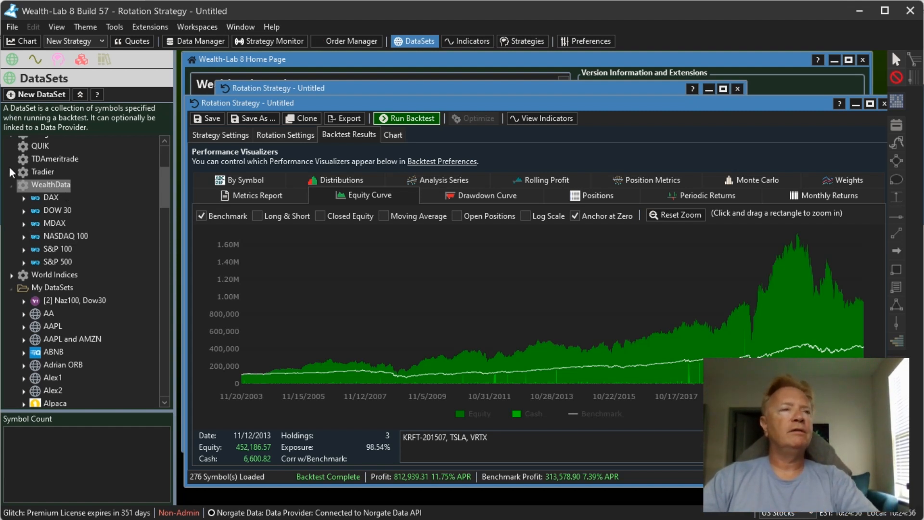
{"action": "left_click", "coordinate": [12, 186]}
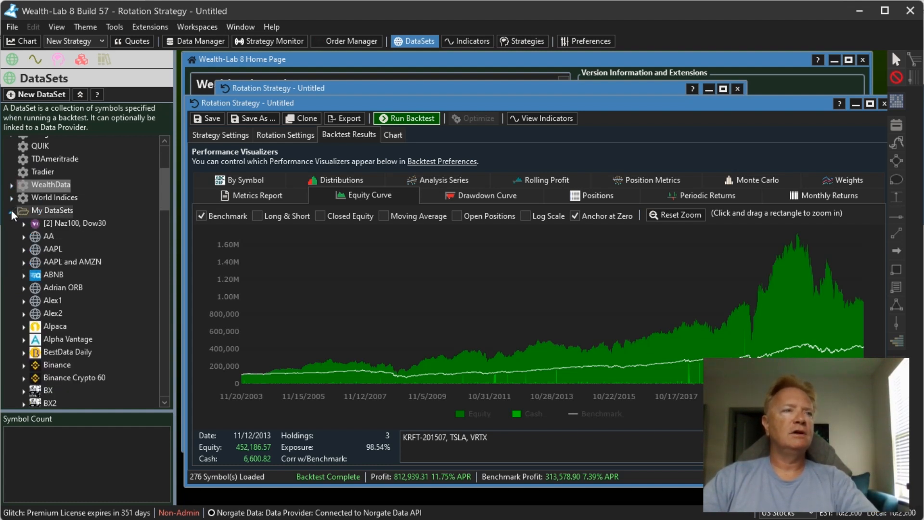
- Expand the Norgate Data - Current & Past provider and examine its list of DataSets
{"action": "scroll", "coordinate": [53, 205], "scroll_direction": "up", "scroll_amount": 2}
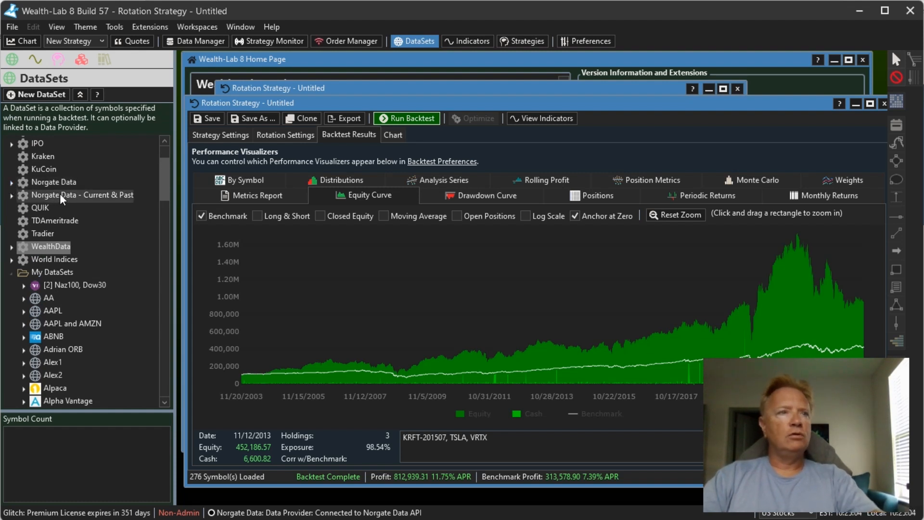
{"action": "left_click", "coordinate": [11, 195]}
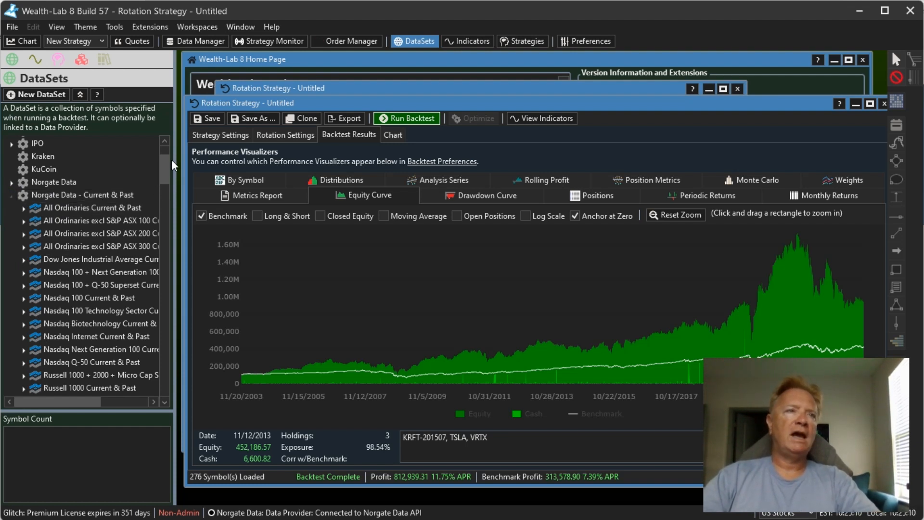
{"action": "left_click_drag", "start_coordinate": [169, 165], "coordinate": [195, 166]}
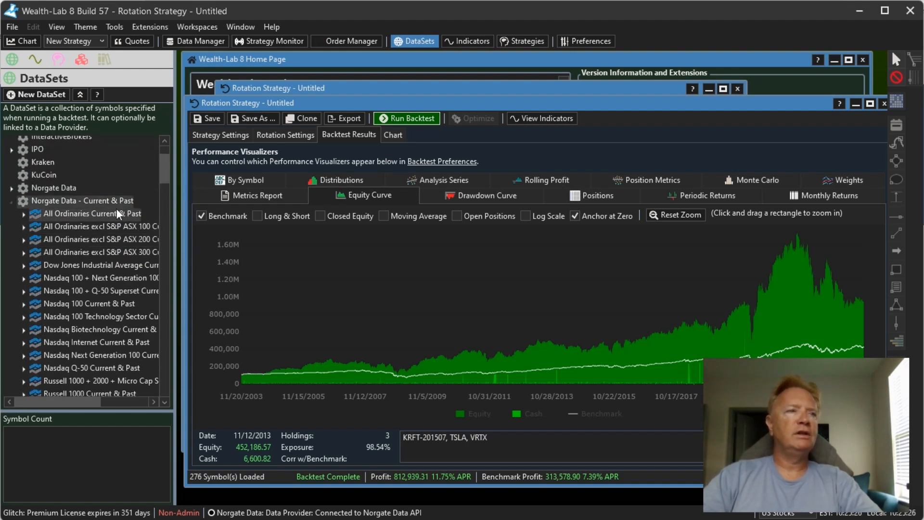